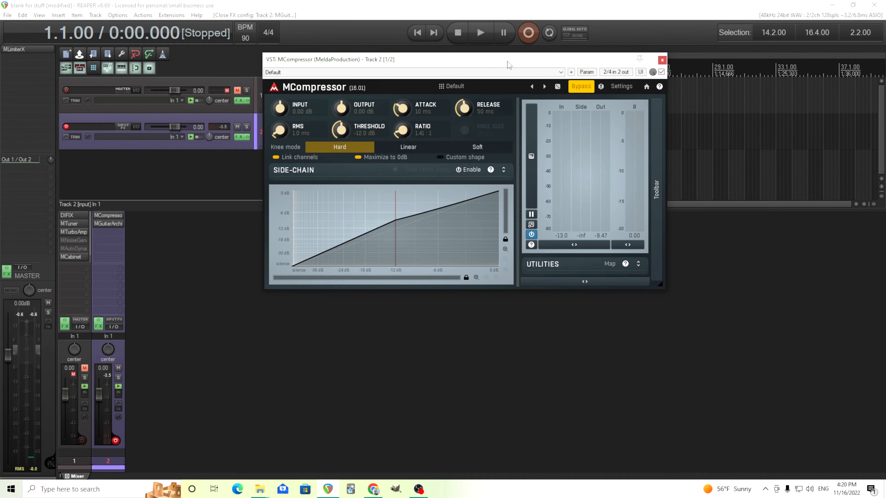
Take the compressor on track 2 out of bypass and turn off Maximize to 0dB.
{"action": "left_click", "coordinate": [455, 86]}
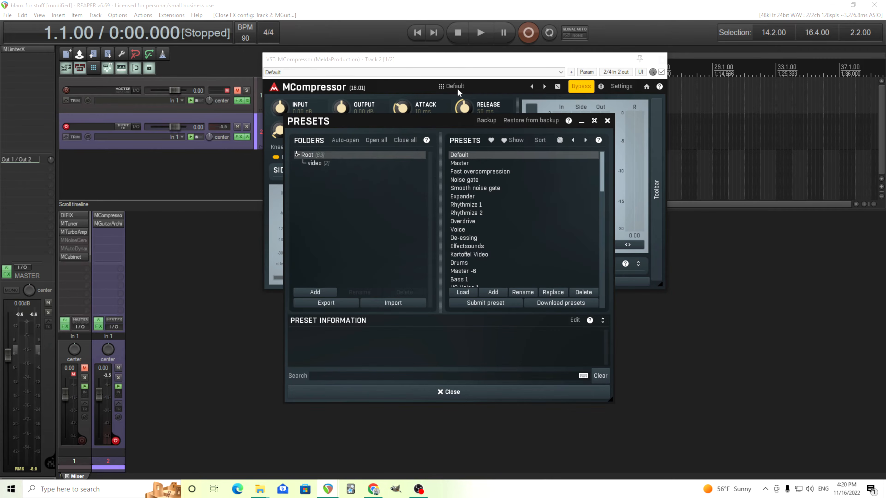
{"action": "left_click", "coordinate": [607, 121]}
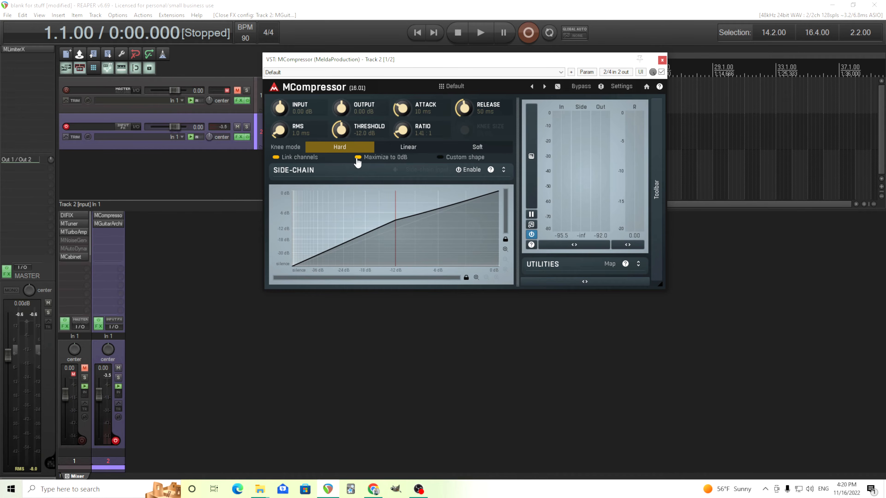
{"action": "left_click", "coordinate": [397, 163]}
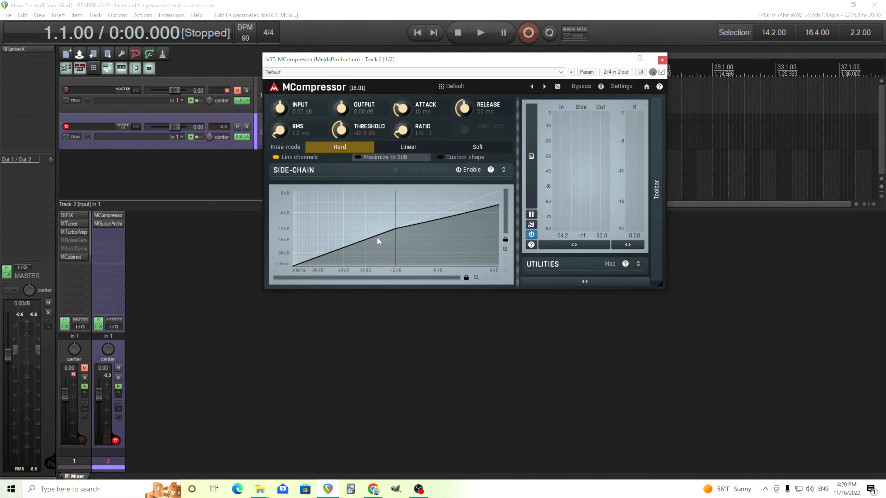
{"action": "left_click_drag", "start_coordinate": [337, 60], "coordinate": [314, 85]}
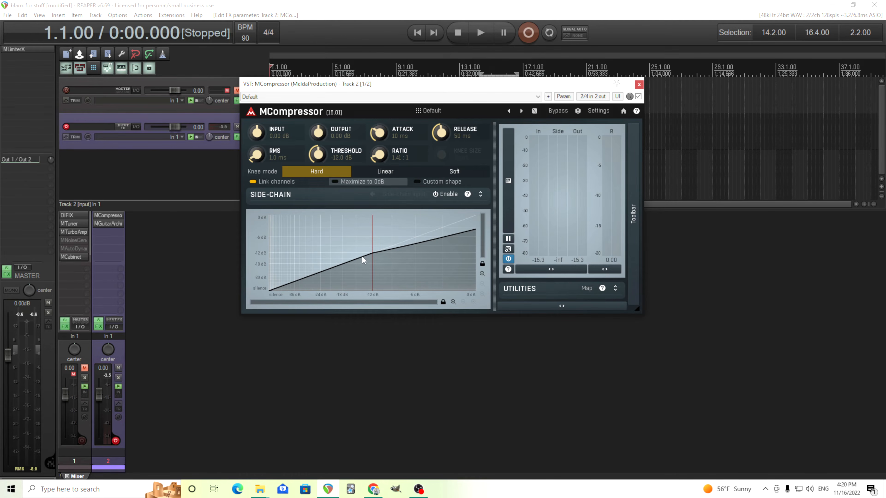
{"action": "mouse_move", "coordinate": [318, 154]}
{"action": "left_mouse_down"}
{"action": "mouse_move", "coordinate": [319, 168]}
{"action": "mouse_move", "coordinate": [321, 158]}
{"action": "left_mouse_up"}
{"action": "double_click", "coordinate": [321, 158]}
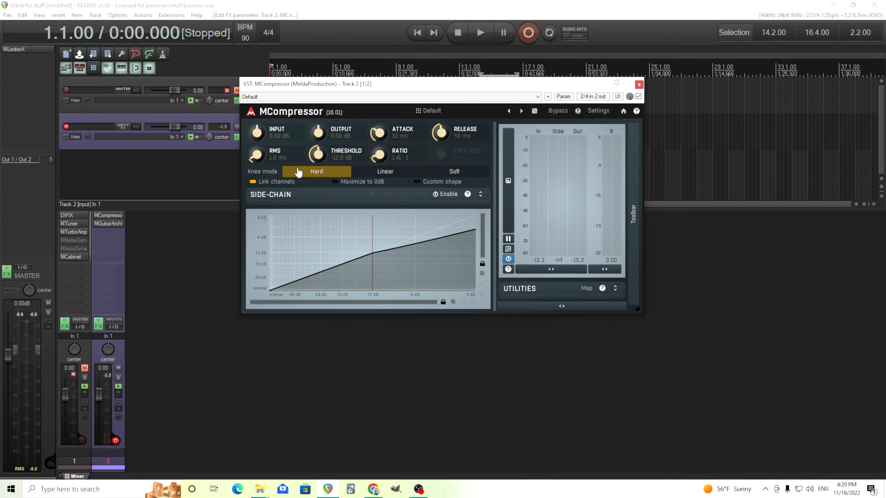
Set the compressor's input gain to +10 dB.
{"action": "left_click", "coordinate": [257, 132]}
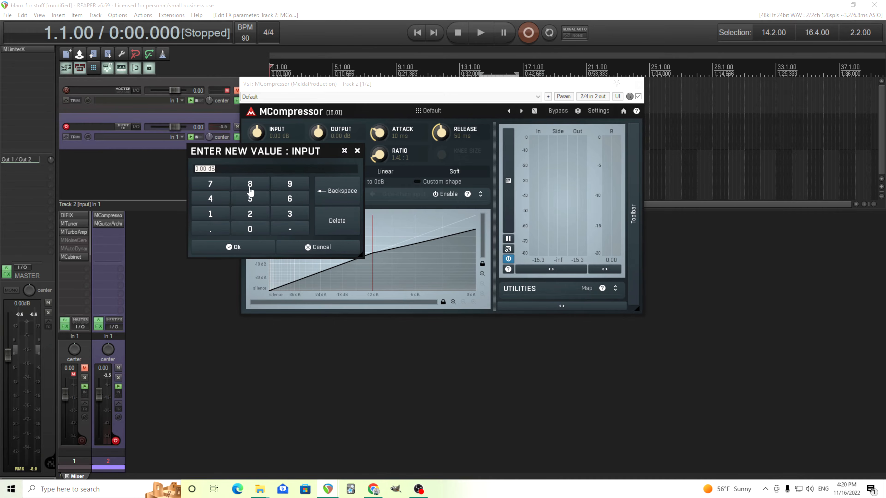
{"action": "left_click", "coordinate": [220, 217]}
{"action": "left_click", "coordinate": [250, 229]}
{"action": "left_click", "coordinate": [255, 246]}
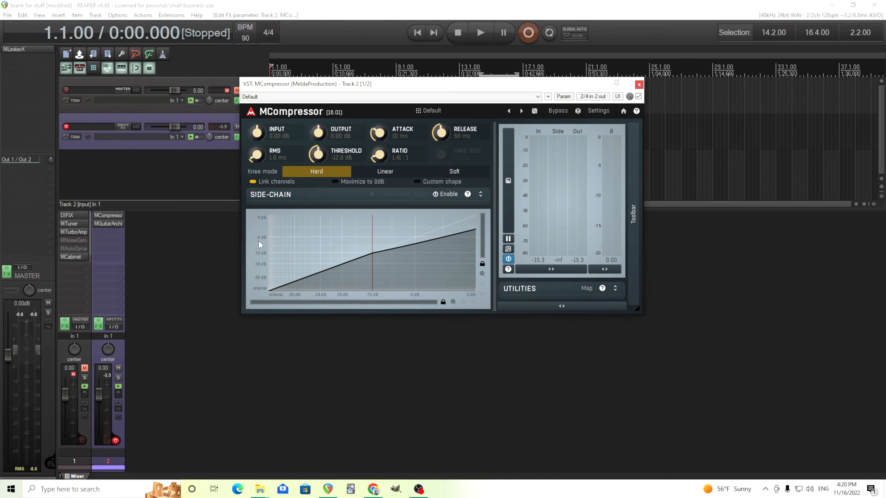
Set the compressor's output gain to -10 dB to offset the input boost.
{"action": "left_click", "coordinate": [327, 137]}
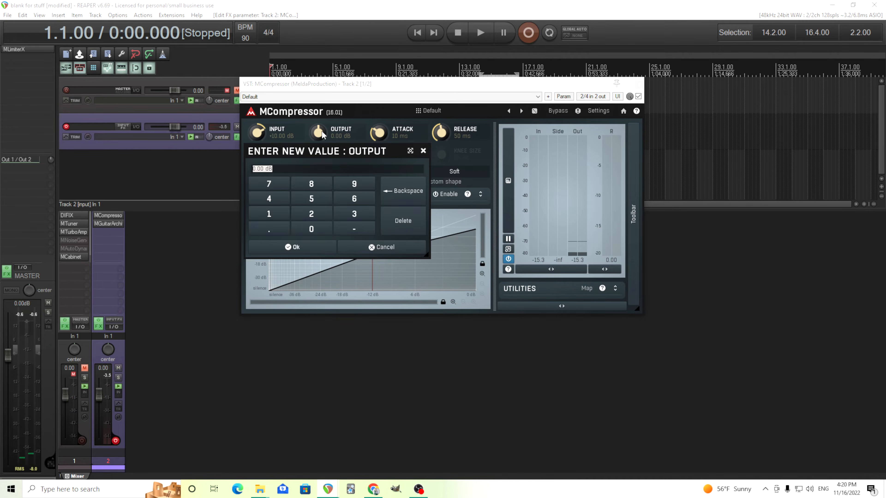
{"action": "left_click", "coordinate": [354, 229]}
{"action": "left_click", "coordinate": [268, 213]}
{"action": "left_click", "coordinate": [308, 229]}
{"action": "left_click", "coordinate": [315, 248]}
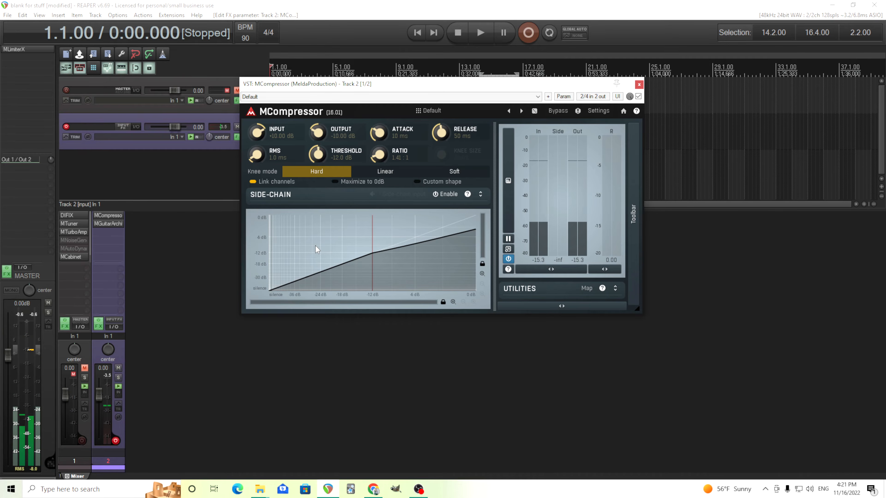
Lower the threshold to about -16.6 dB and raise the ratio to about 1.80:1.
{"action": "left_click_drag", "start_coordinate": [316, 155], "coordinate": [317, 165]}
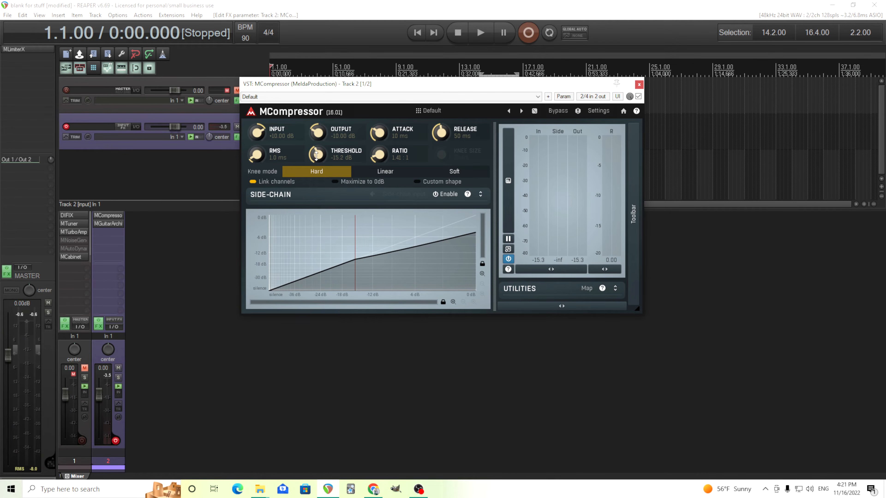
{"action": "left_click_drag", "start_coordinate": [382, 161], "coordinate": [380, 144]}
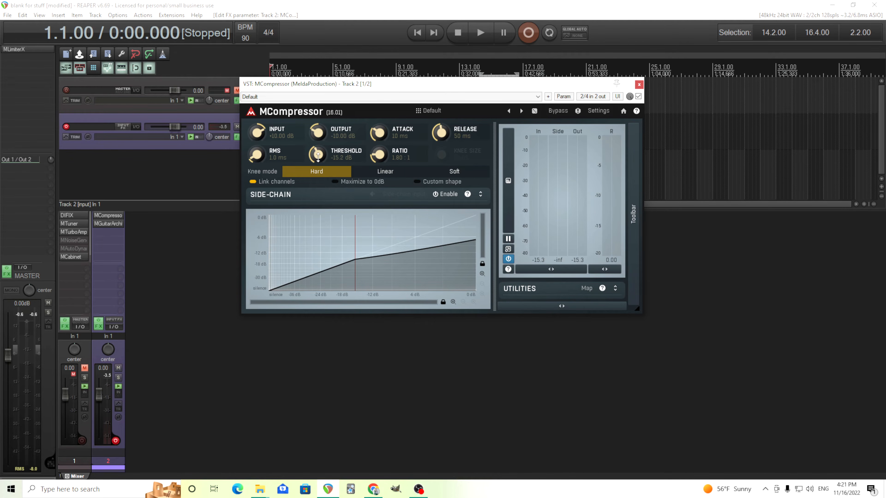
{"action": "left_click_drag", "start_coordinate": [317, 155], "coordinate": [320, 153]}
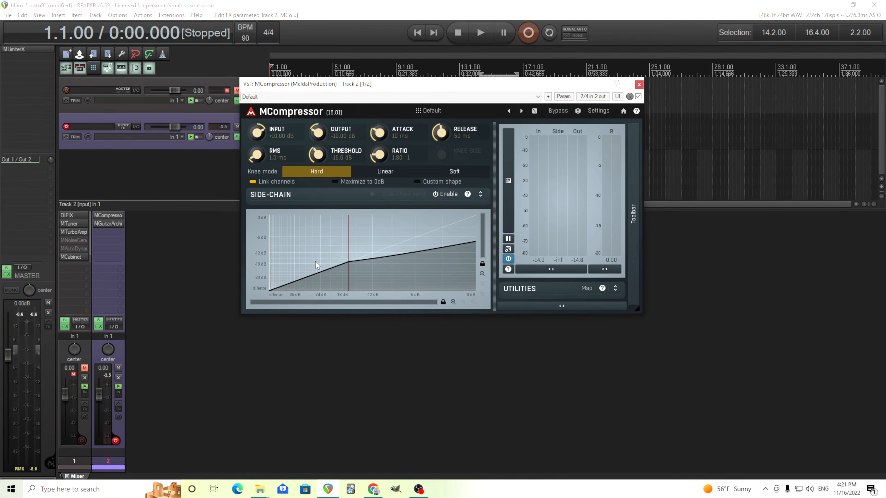
Enable the custom shape and add a curve point at about -44.8 dB input, pulled down to silence.
{"action": "left_click", "coordinate": [425, 188]}
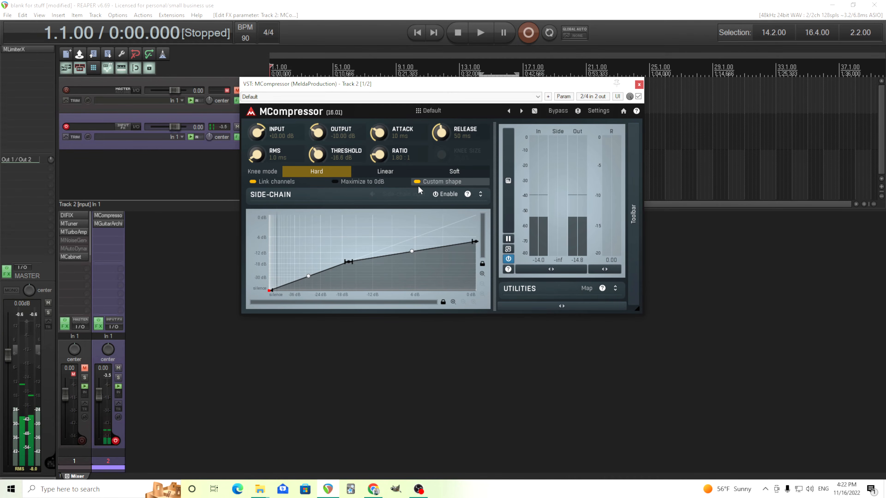
{"action": "left_click", "coordinate": [284, 286]}
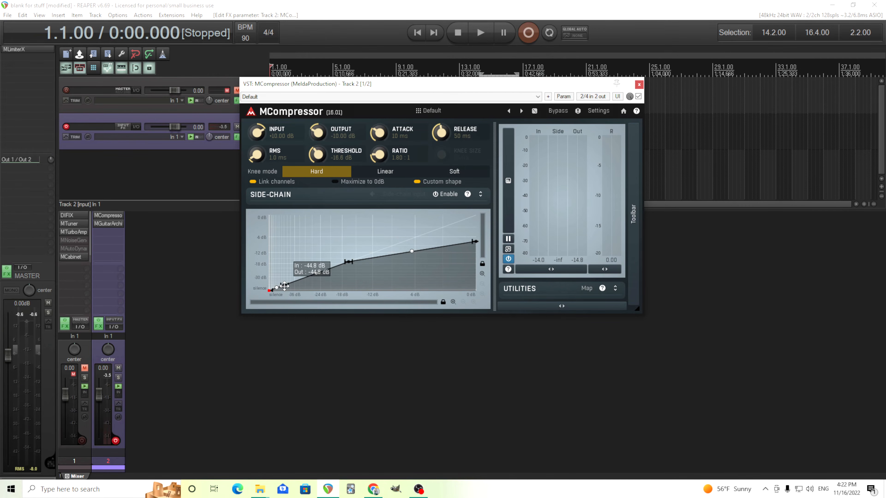
{"action": "left_click_drag", "start_coordinate": [284, 286], "coordinate": [284, 299]}
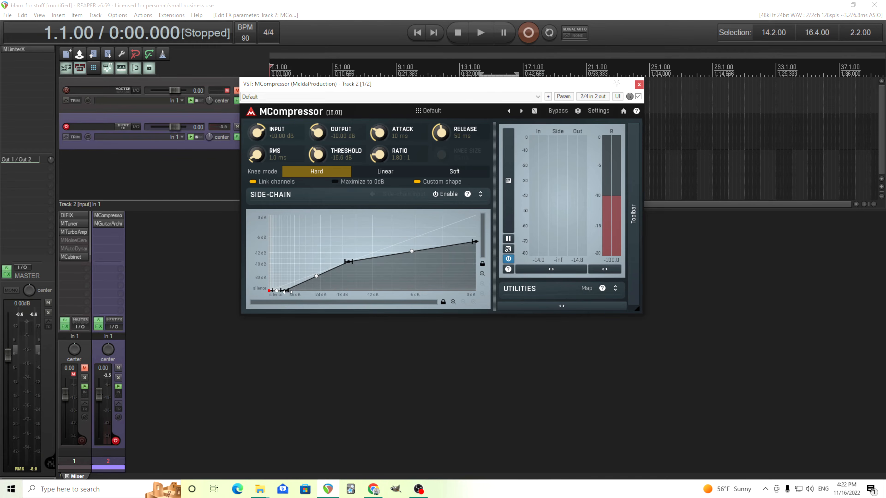
Add a second curve point near -36 dB input to form a steep gate step above the silent section.
{"action": "mouse_move", "coordinate": [287, 291]}
{"action": "left_click_drag", "start_coordinate": [287, 291], "coordinate": [287, 293]}
{"action": "mouse_move", "coordinate": [299, 283]}
{"action": "left_mouse_down"}
{"action": "mouse_move", "coordinate": [316, 279]}
{"action": "mouse_move", "coordinate": [309, 258]}
{"action": "mouse_move", "coordinate": [294, 282]}
{"action": "left_mouse_up"}
{"action": "double_click", "coordinate": [301, 278]}
{"action": "double_click", "coordinate": [296, 283]}
{"action": "mouse_move", "coordinate": [270, 290]}
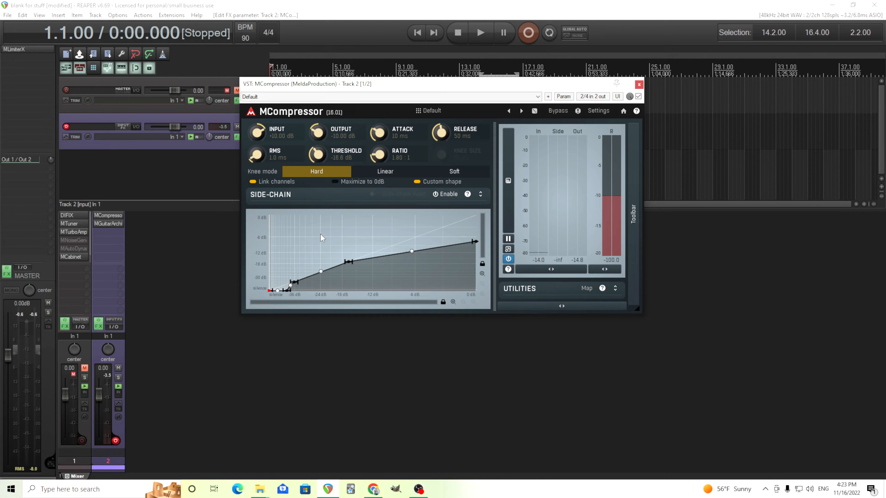
Try longer attack times, bringing the attack to about 269 ms.
{"action": "left_click_drag", "start_coordinate": [378, 133], "coordinate": [378, 139]}
{"action": "double_click", "coordinate": [377, 133]}
{"action": "left_click_drag", "start_coordinate": [379, 132], "coordinate": [378, 121]}
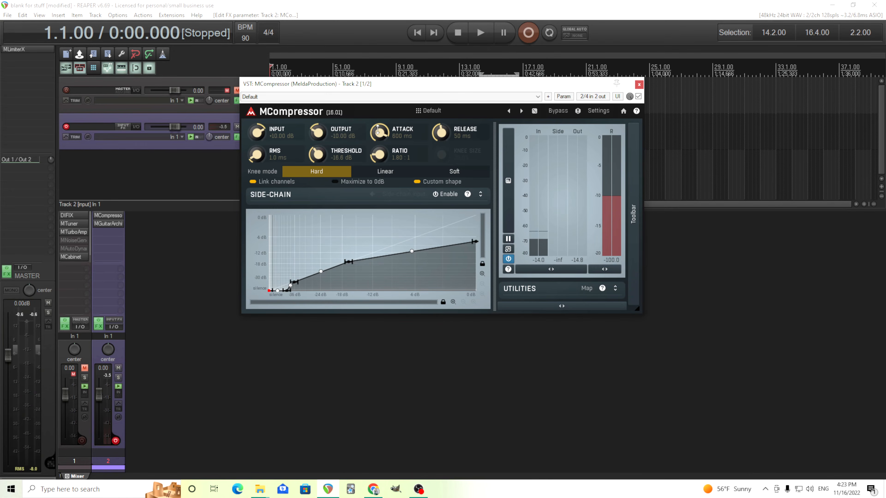
{"action": "left_click_drag", "start_coordinate": [288, 290], "coordinate": [278, 253]}
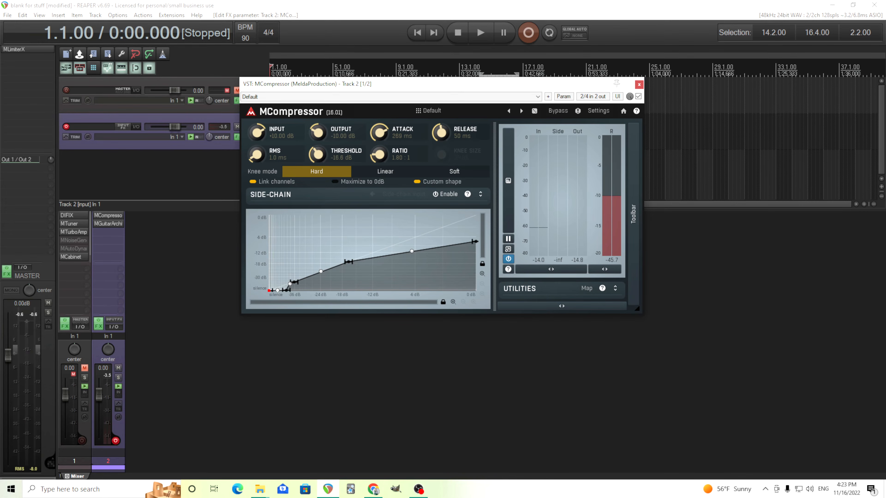
Set the attack time to the tempo-synced 1/16 value, 166.6667 ms.
{"action": "double_click", "coordinate": [382, 131]}
{"action": "left_click", "coordinate": [406, 255]}
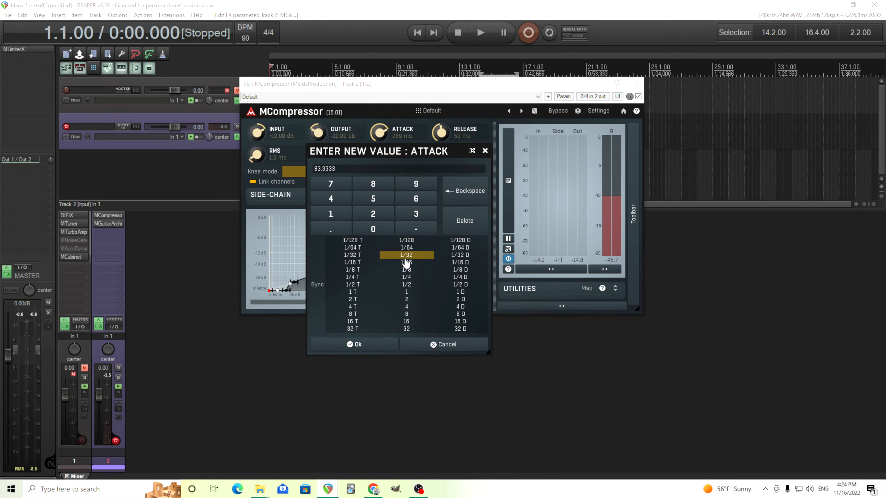
{"action": "left_click", "coordinate": [406, 270]}
{"action": "left_click", "coordinate": [412, 264]}
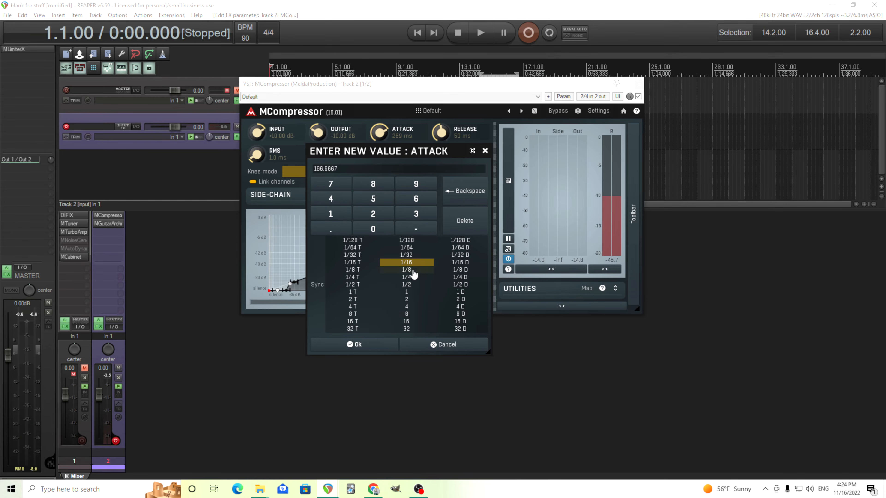
{"action": "left_click", "coordinate": [413, 272]}
{"action": "left_click", "coordinate": [413, 264]}
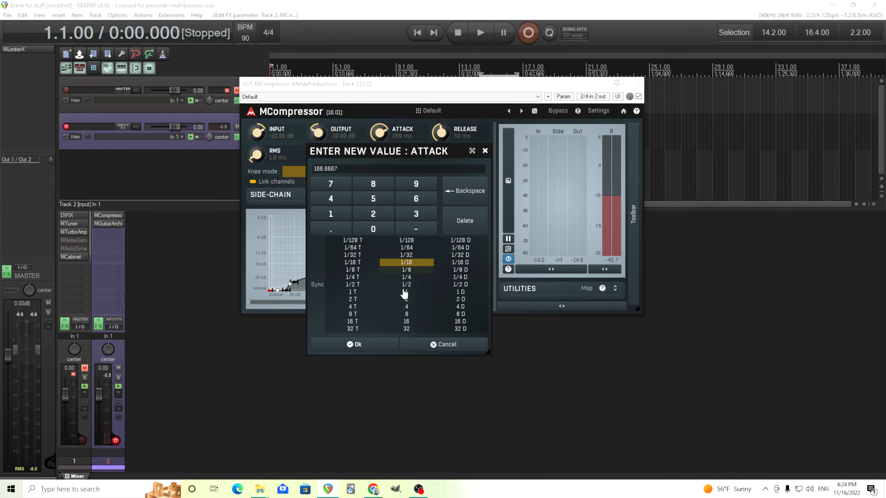
{"action": "left_click", "coordinate": [374, 345]}
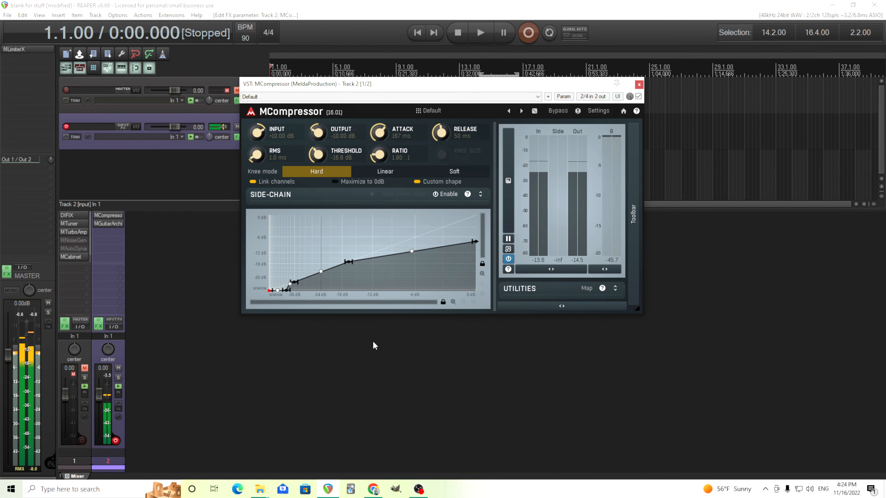
Set the attack to the tempo-synced 1/8 value, 333.3333 ms, and shorten the release to about 16 ms.
{"action": "double_click", "coordinate": [377, 139]}
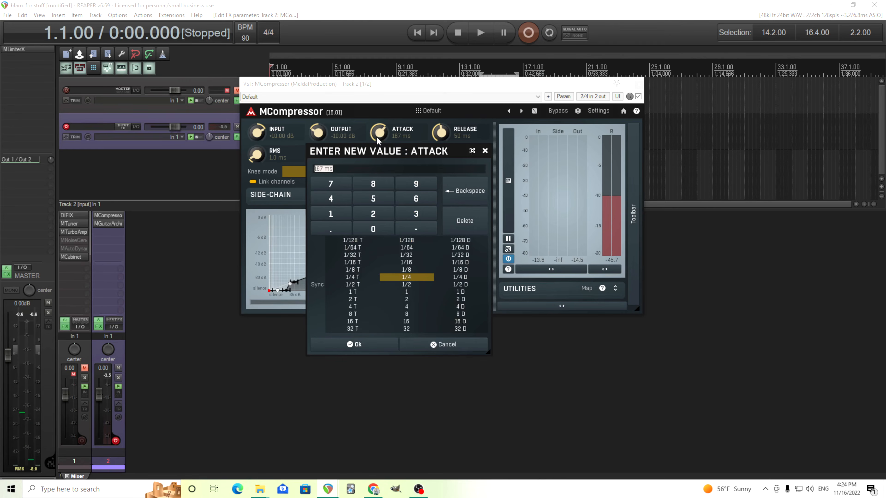
{"action": "left_click", "coordinate": [417, 286]}
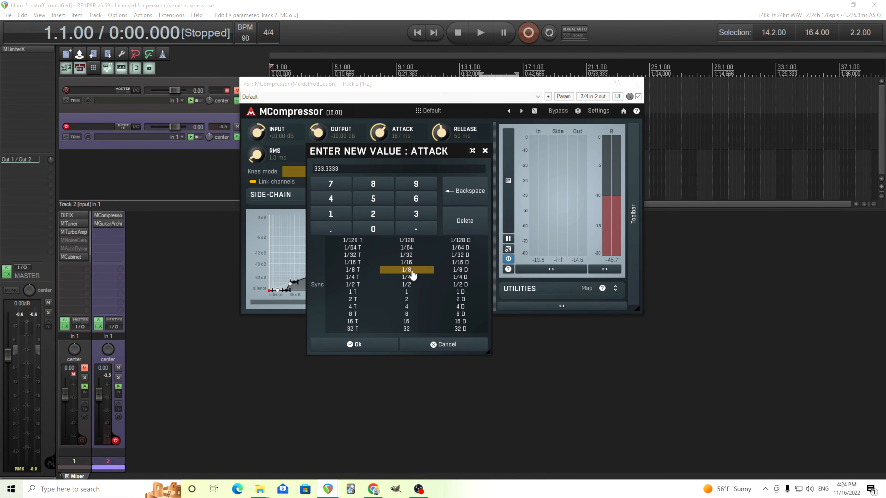
{"action": "left_click", "coordinate": [379, 349]}
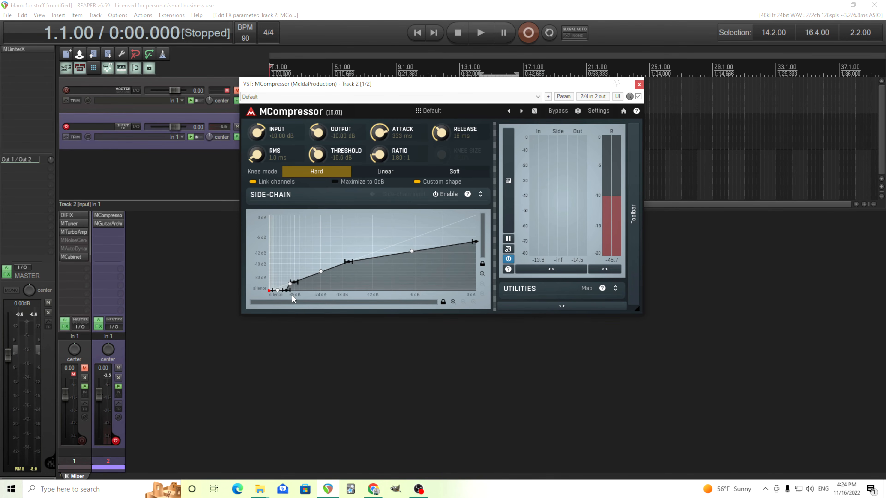
{"action": "left_click_drag", "start_coordinate": [290, 289], "coordinate": [317, 329]}
{"action": "left_click_drag", "start_coordinate": [331, 87], "coordinate": [352, 90]}
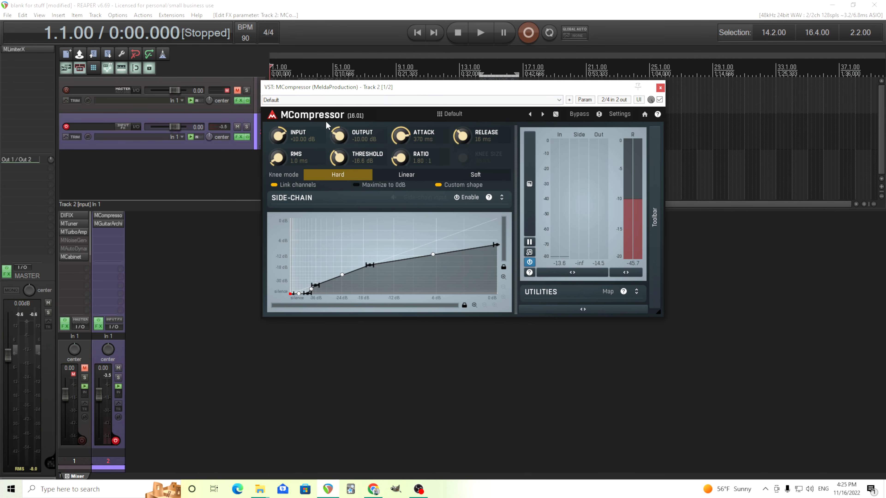